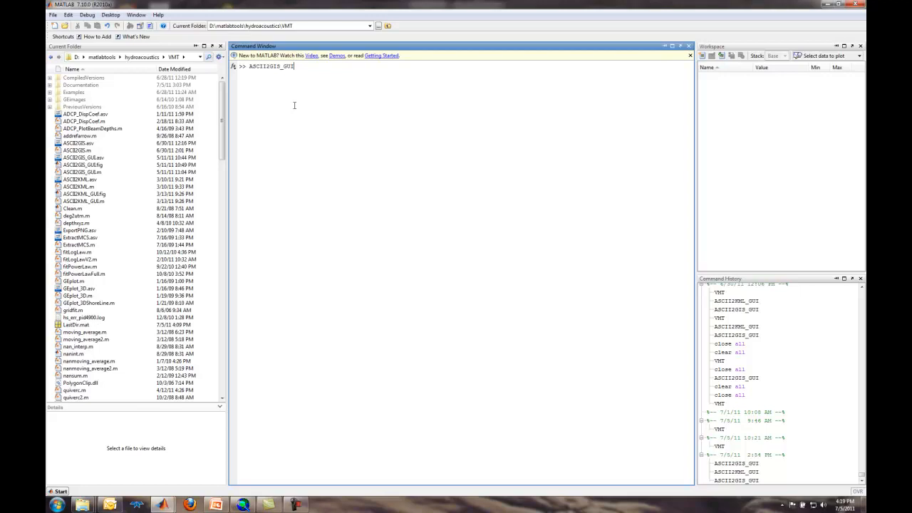
Launch the ASCII2GIS_GUI utility, set the limits to Full Depth and start the run.
key("Return")
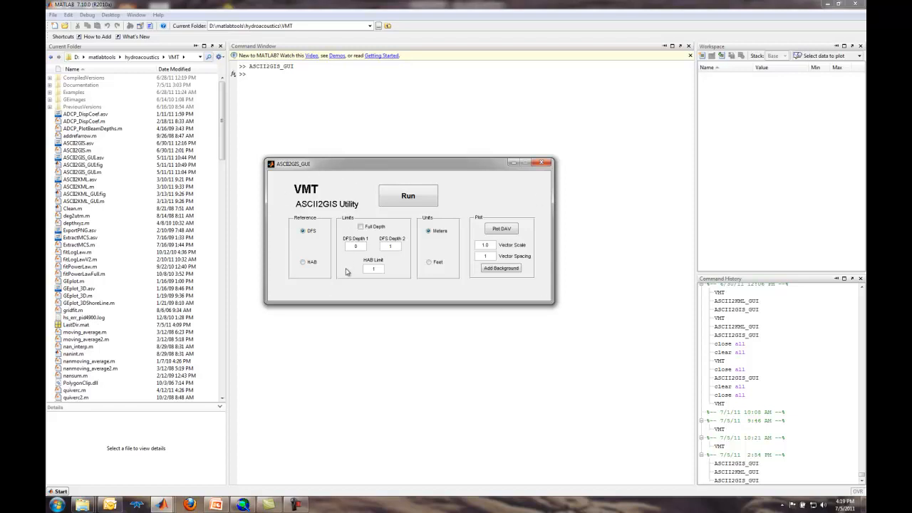
left_click(360, 227)
left_click(405, 199)
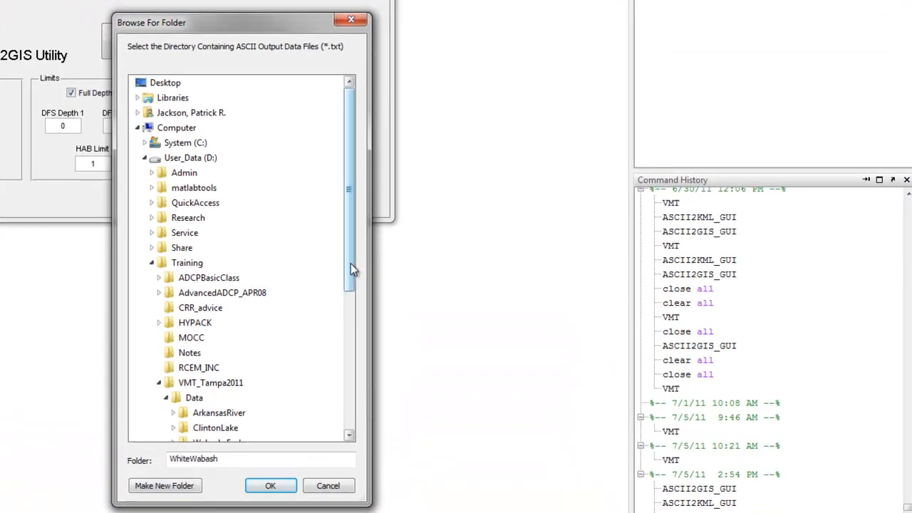
Choose the WhiteWabash folder in Training\VMT_Tampa2011\Data as the directory containing the ASCII output data files.
left_click_drag(397, 280, 397, 365)
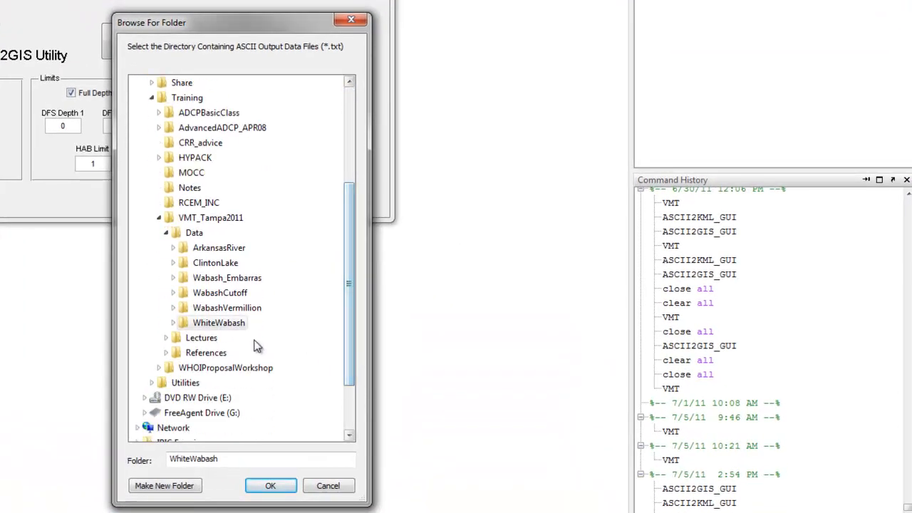
left_click(219, 323)
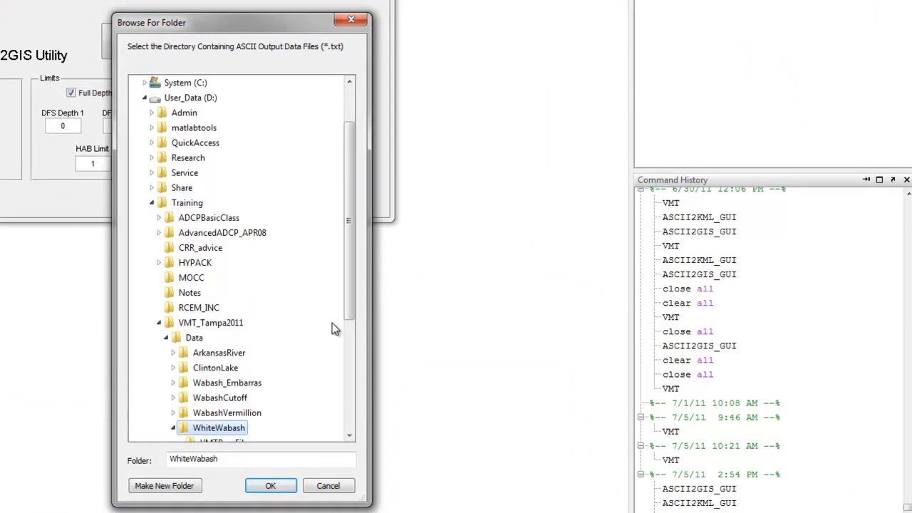
left_click_drag(348, 306, 352, 385)
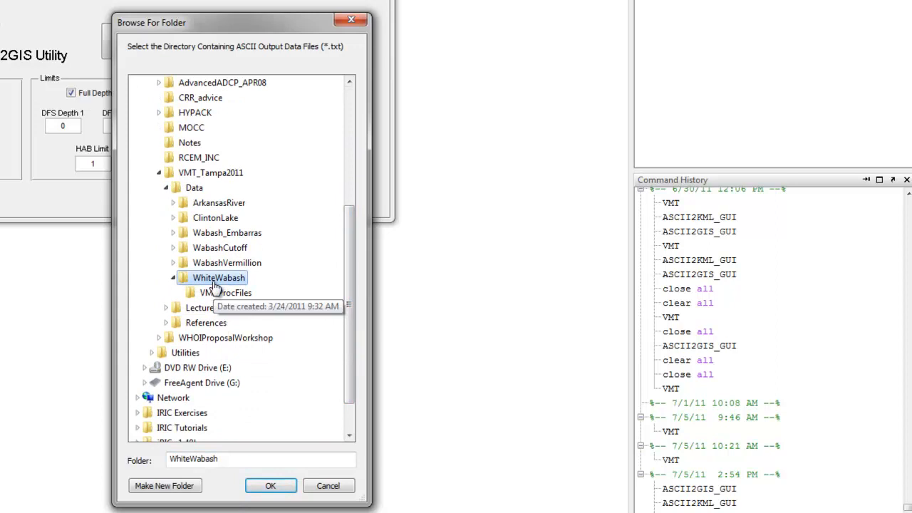
left_click(267, 488)
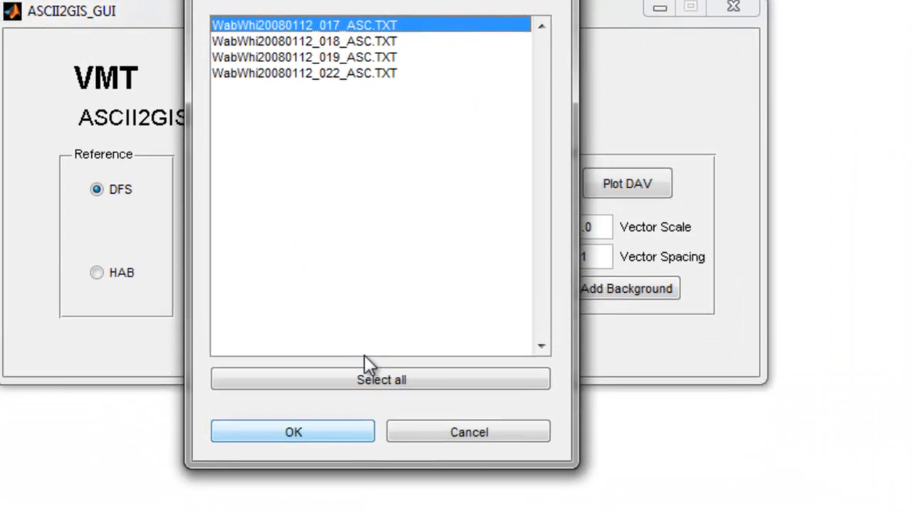
Select all the listed WabWhi20080112 ASCII data files, run the conversion and dismiss the completion notice.
left_click(267, 307)
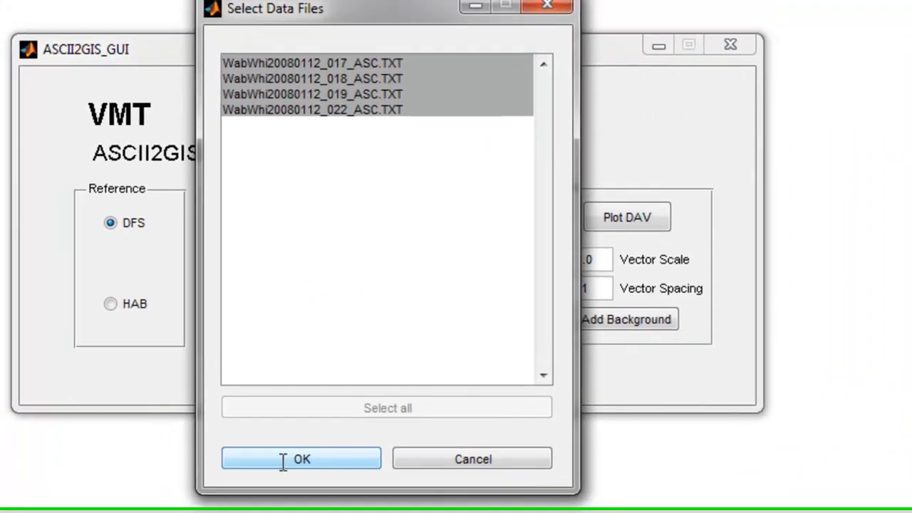
left_click(272, 437)
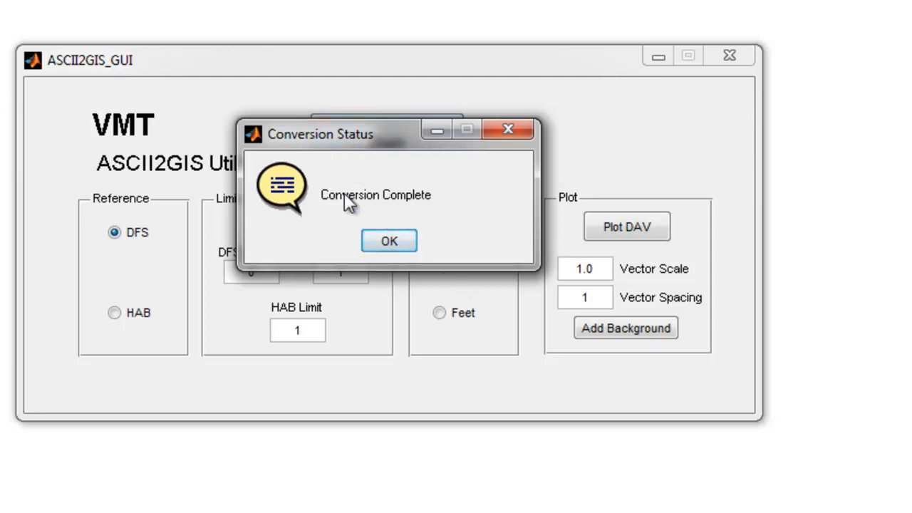
left_click(382, 237)
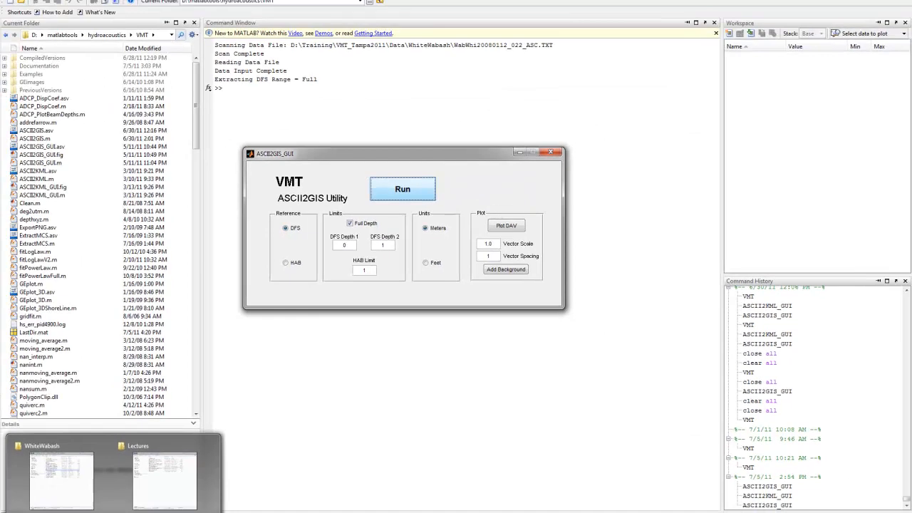
Switch to the WhiteWabash folder in Windows Explorer and open WabWhi20080112_017_ASC_GIS in Excel.
left_click(113, 511)
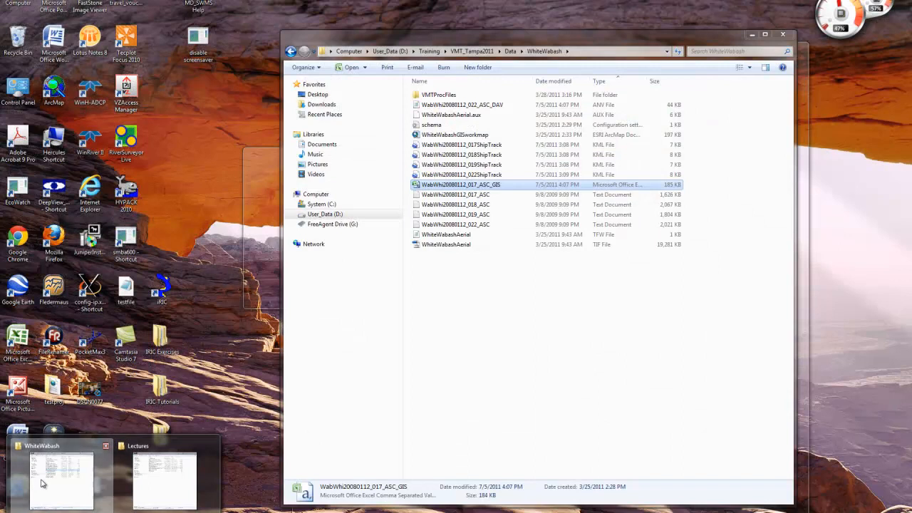
left_click(61, 478)
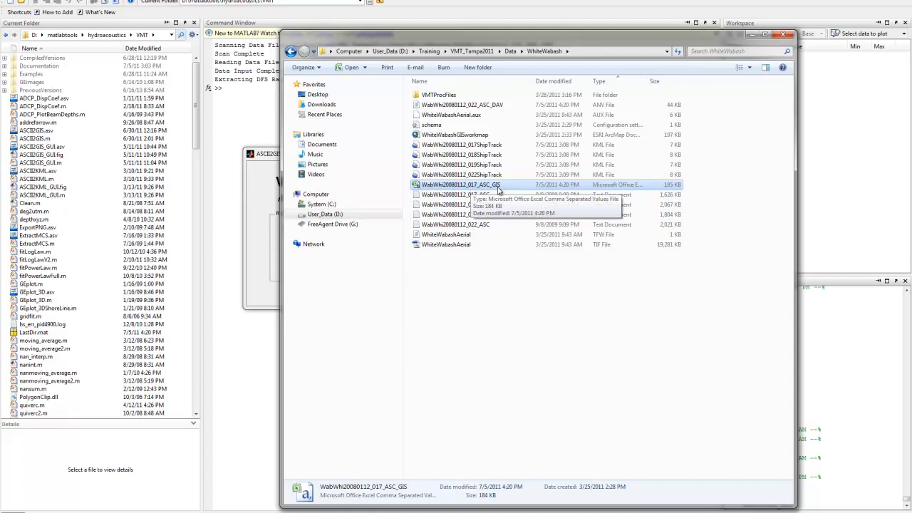
double_click(495, 187)
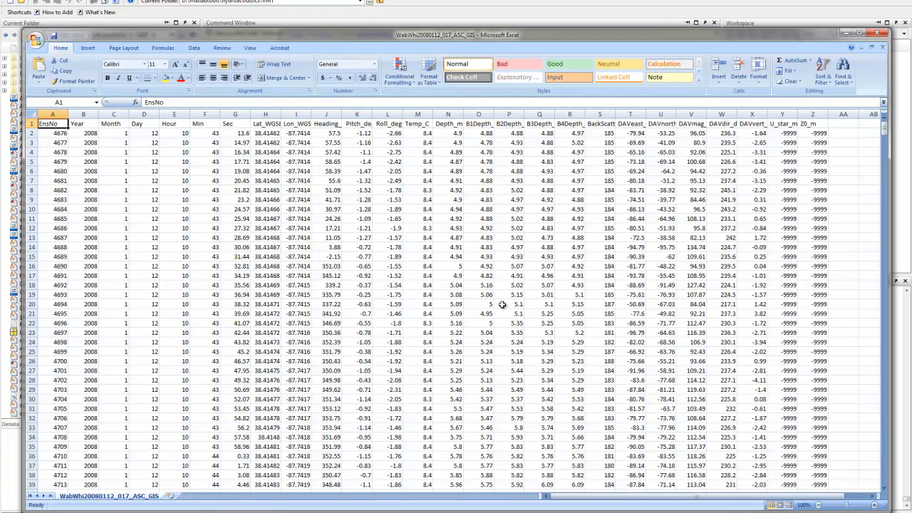
Fit all worksheet columns to the width of their contents.
left_click(31, 115)
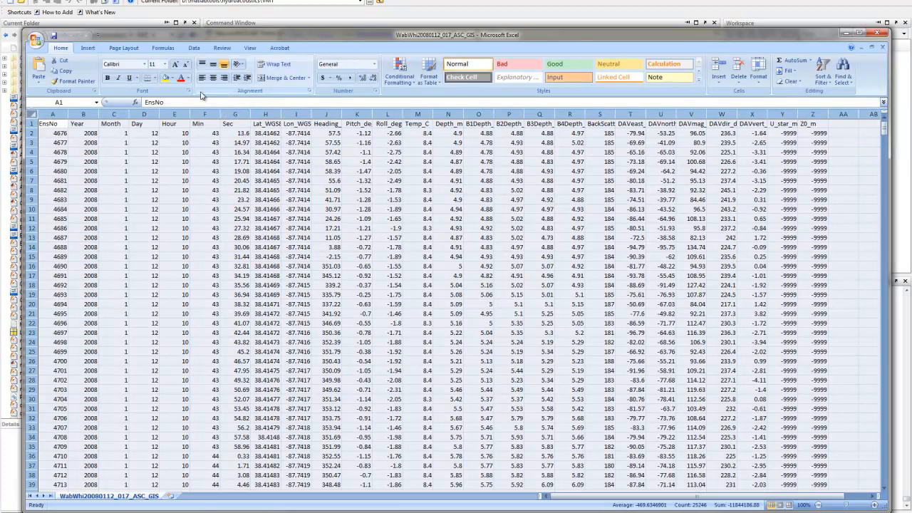
double_click(68, 114)
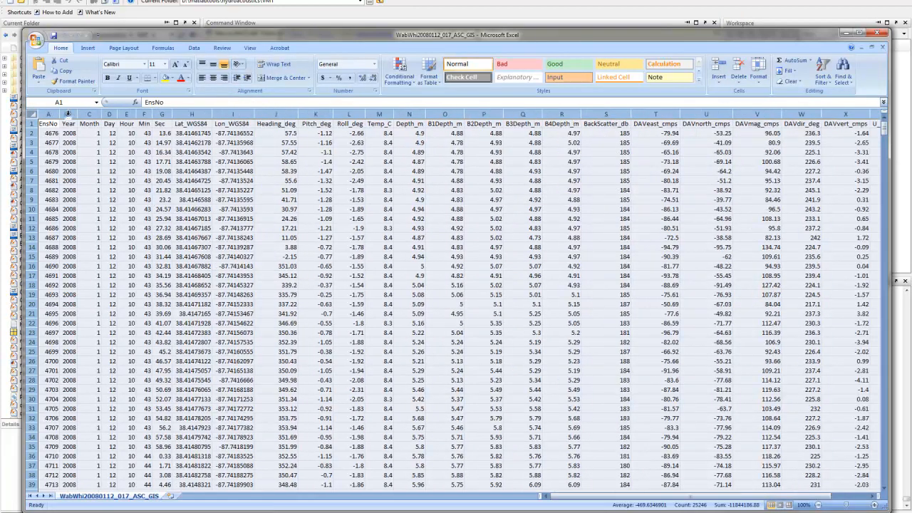
left_click(144, 181)
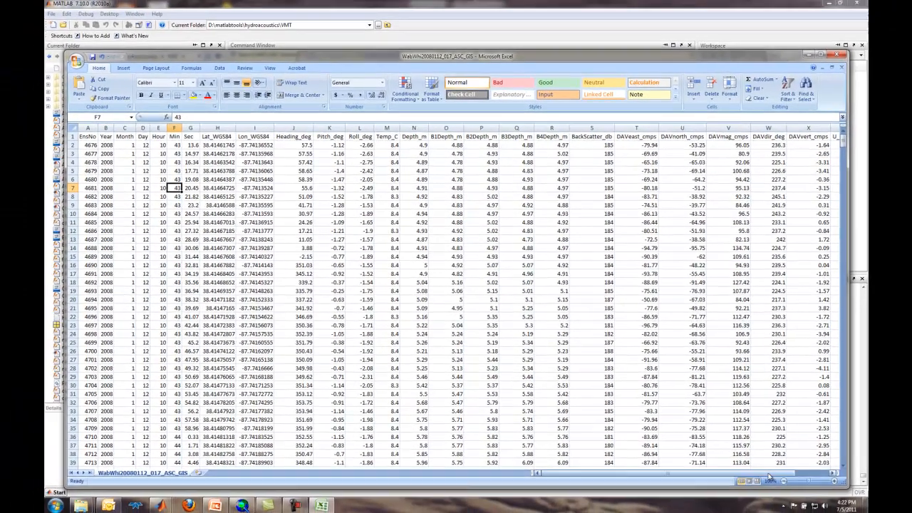
Examine the remaining data columns through Z0_m, and close the workbook.
left_click_drag(768, 476, 812, 474)
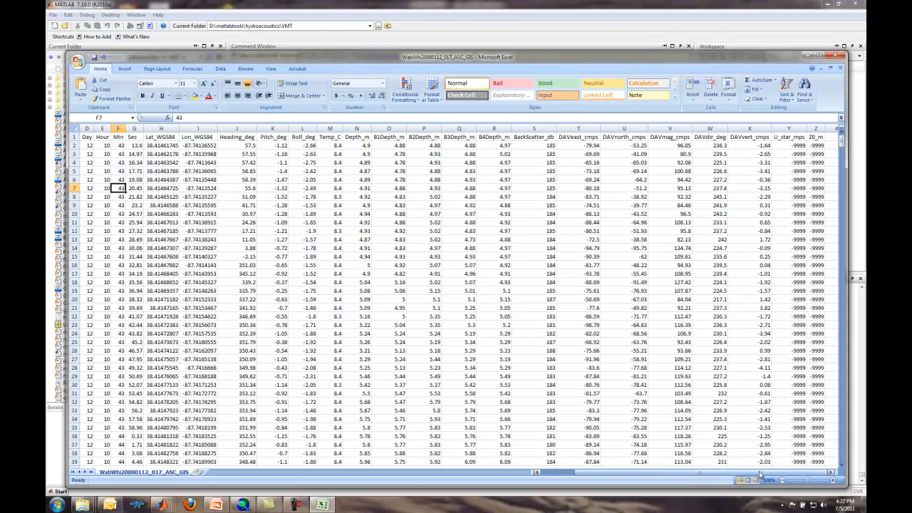
scroll(760, 475, "left", 3)
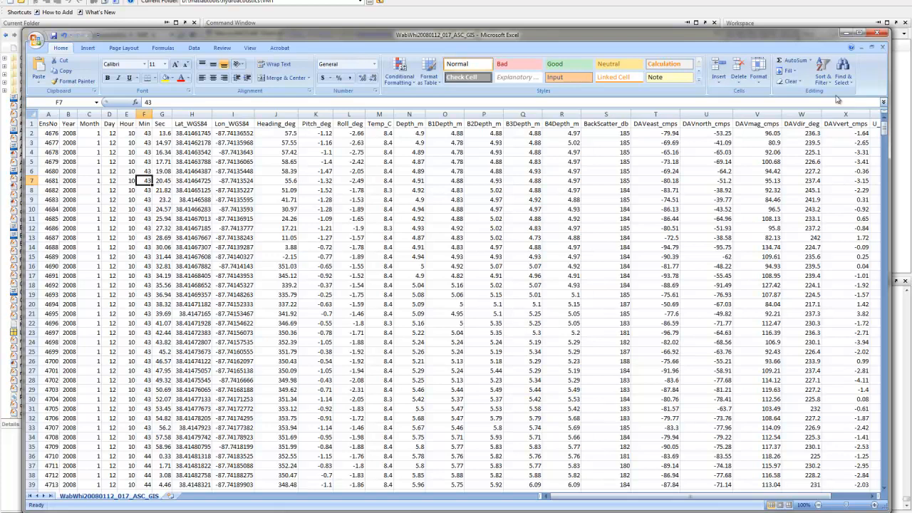
left_click(878, 36)
left_click(448, 277)
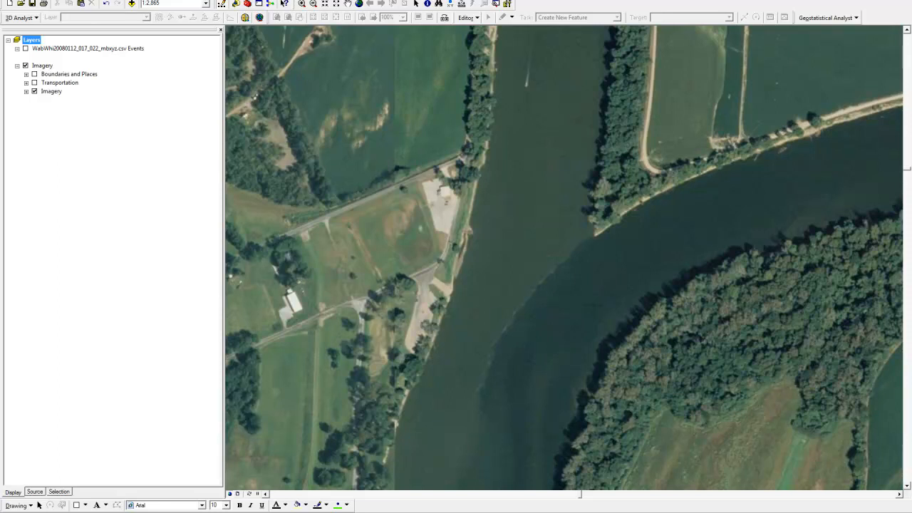
In ArcMap, start adding XY data and browse for the table in D:\Training.
left_click(134, 1)
left_click(140, 52)
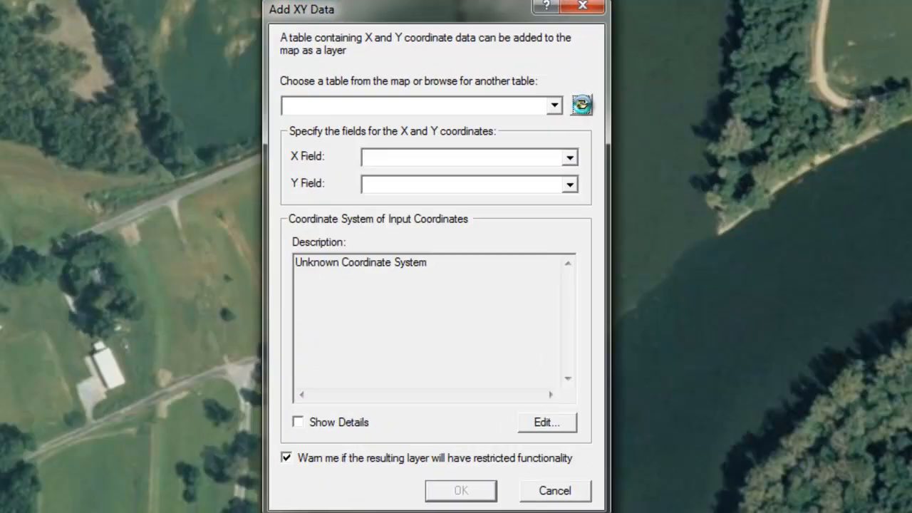
left_click(581, 104)
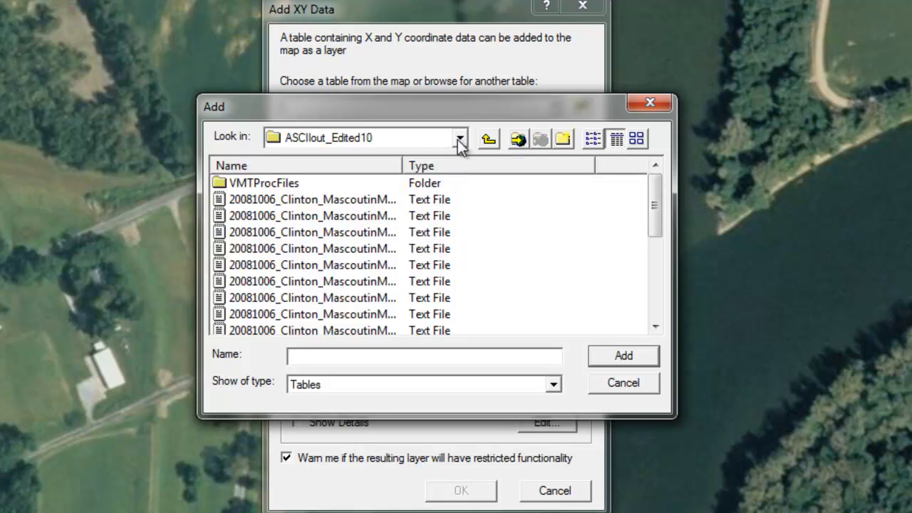
left_click(459, 137)
left_click_drag(490, 225, 498, 170)
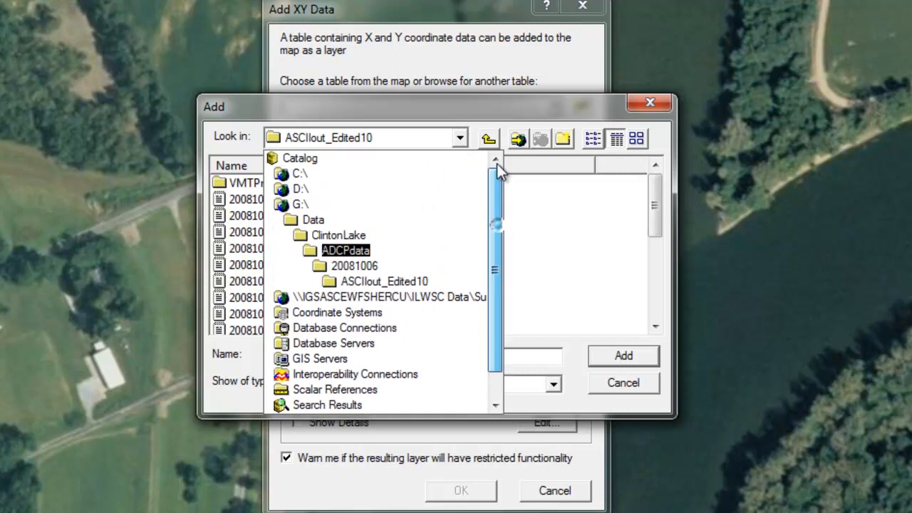
left_click(302, 189)
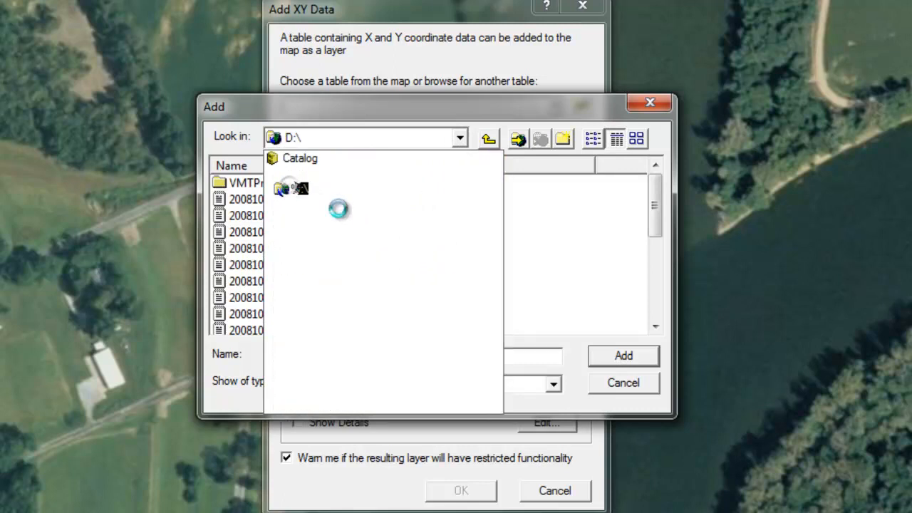
double_click(259, 312)
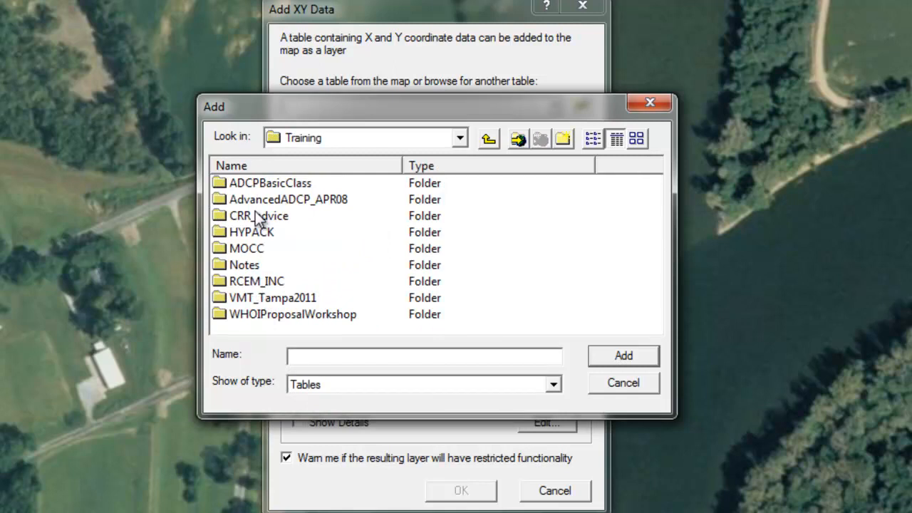
Load WabWhi20080112_017_ASC_GIS.csv from VMT_Tampa2011\Data\WhiteWabash as the XY table and set the Y field to Lat_WGS84.
double_click(270, 287)
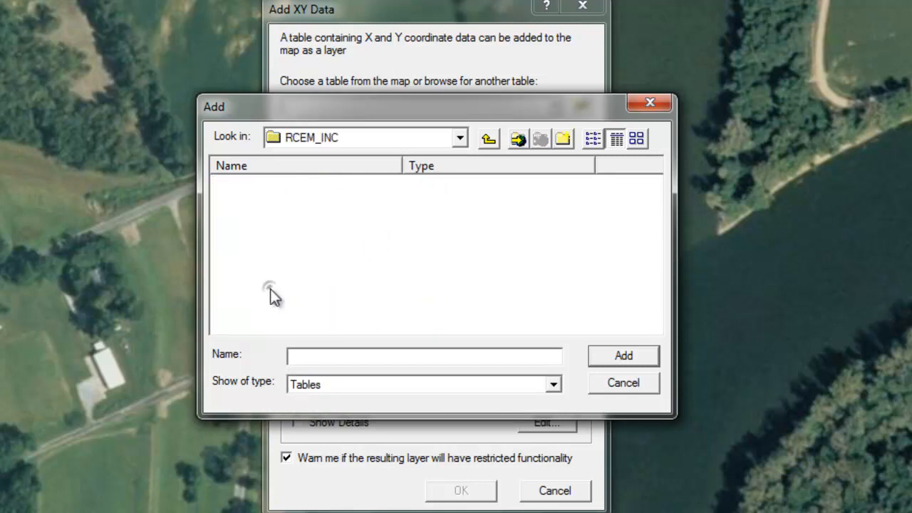
left_click(489, 138)
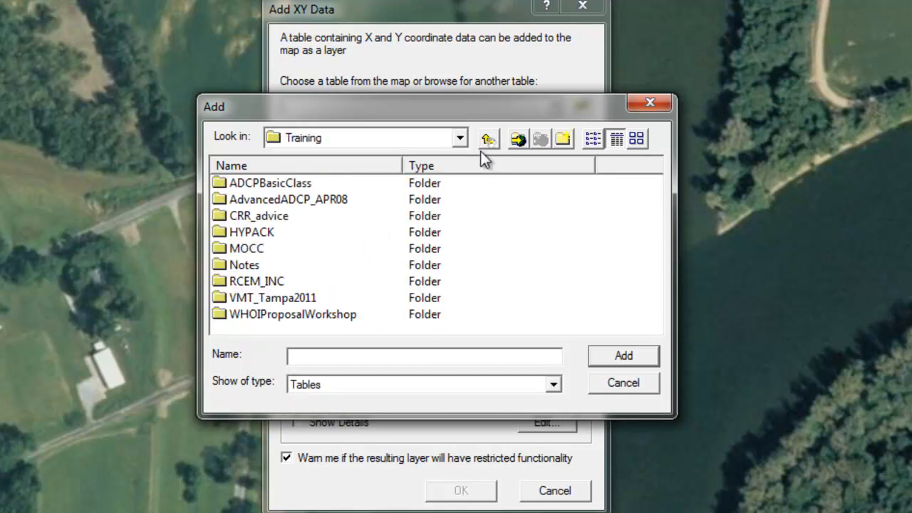
double_click(294, 297)
double_click(249, 183)
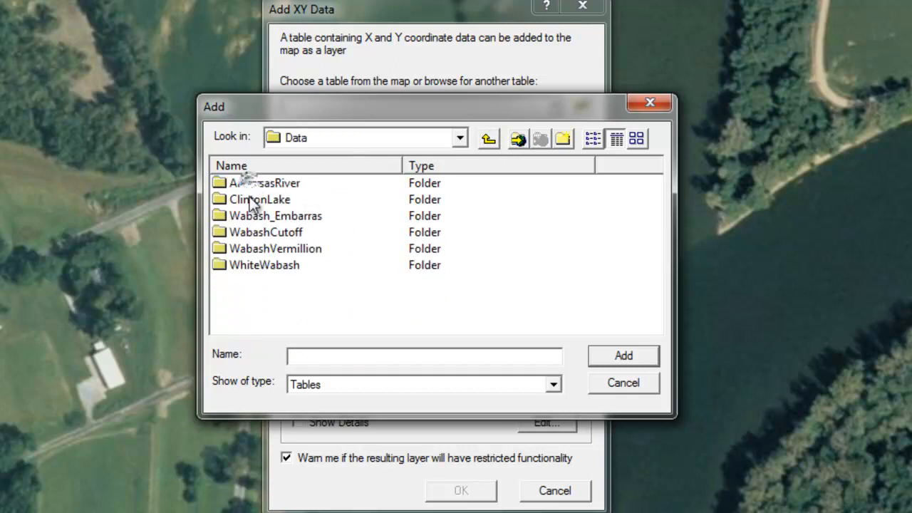
double_click(254, 266)
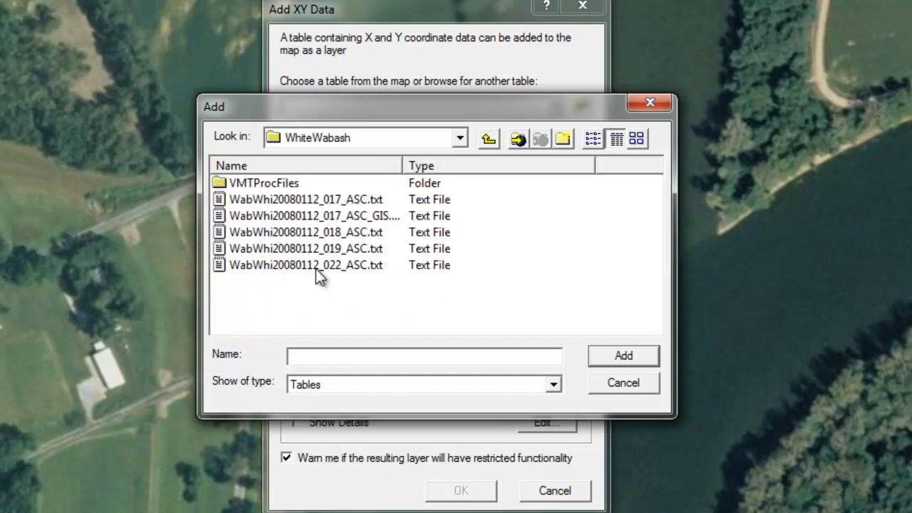
left_click(391, 222)
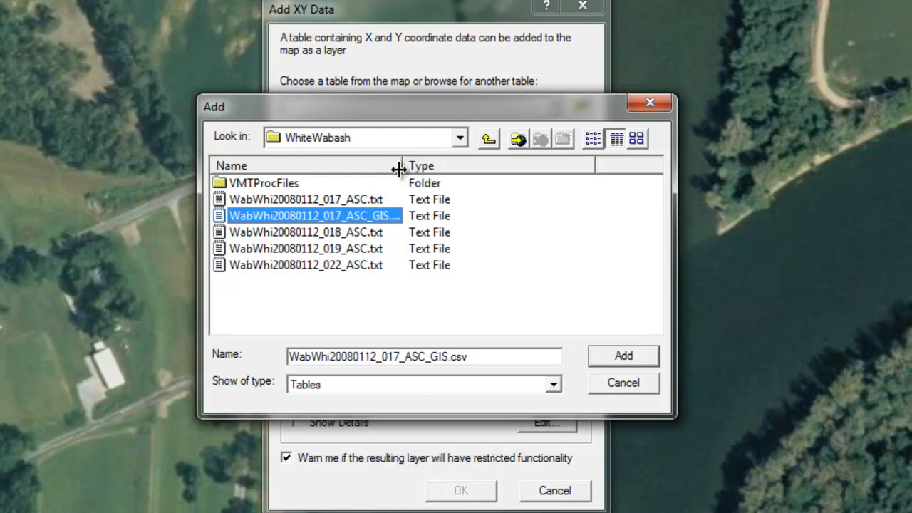
double_click(403, 165)
left_click(614, 355)
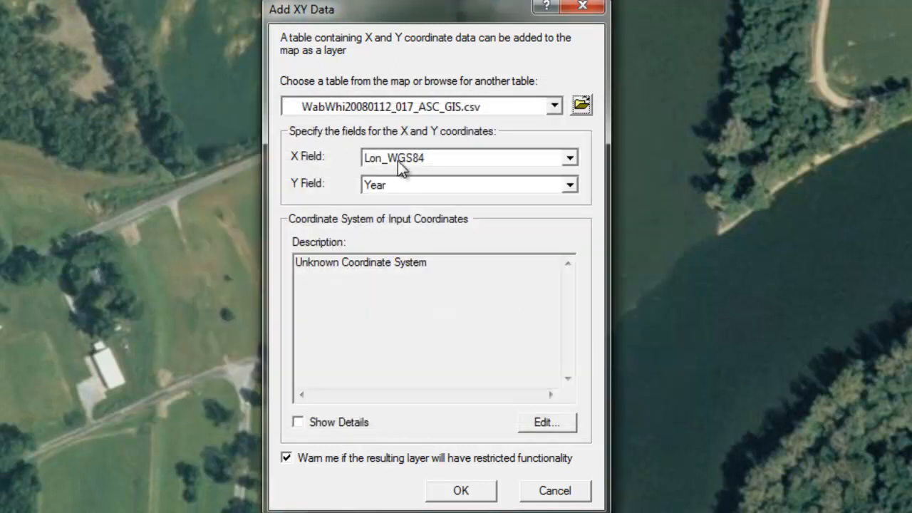
left_click(570, 185)
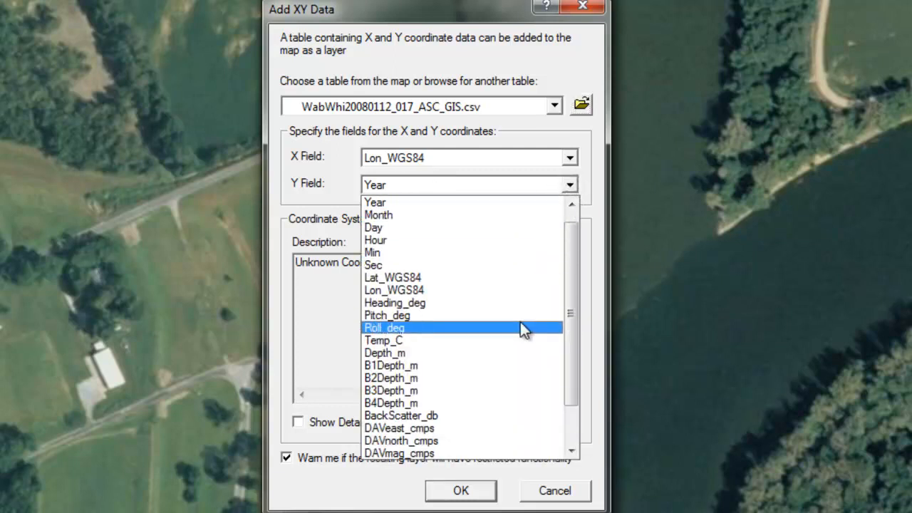
left_click(502, 278)
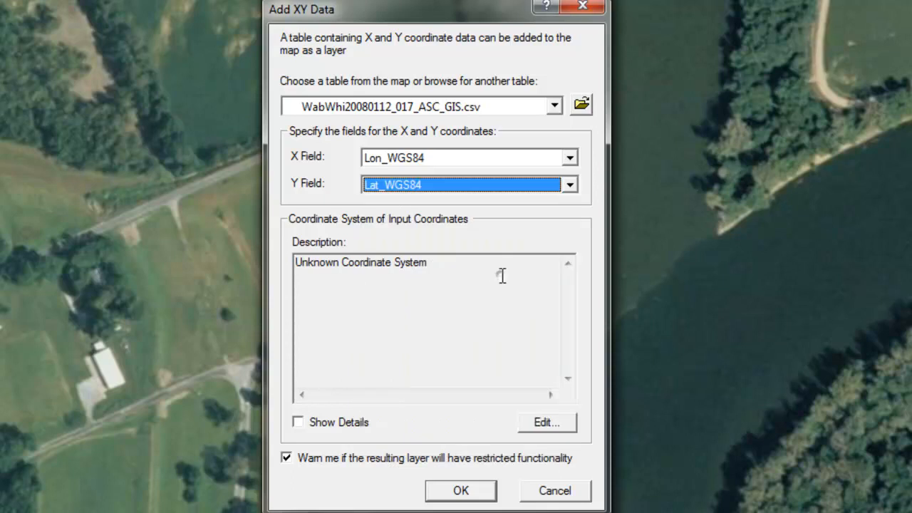
Set the input coordinate system to the geographic World WGS 1984.prj and add the XY points to the map.
left_click(561, 421)
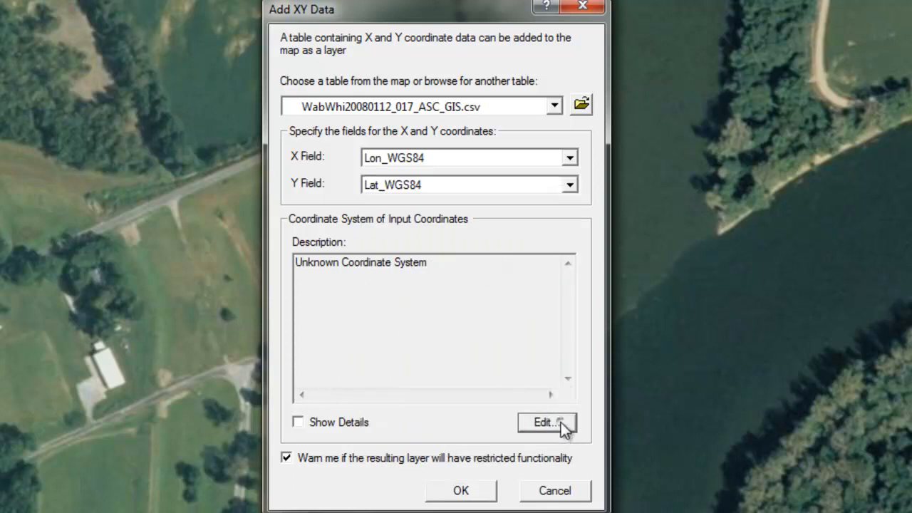
left_click(301, 291)
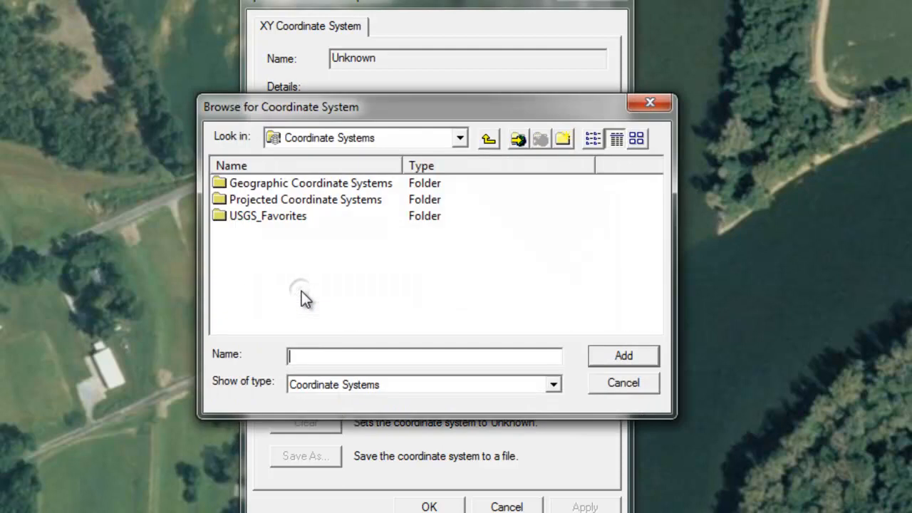
double_click(269, 182)
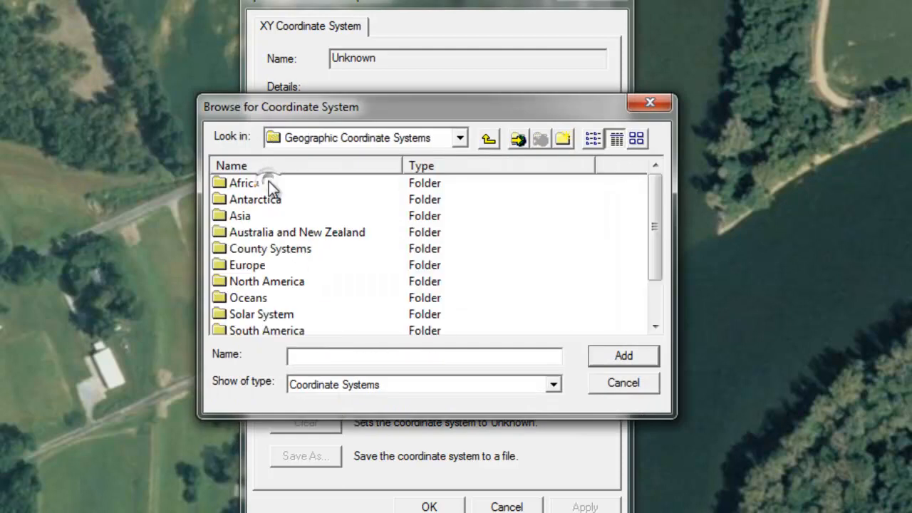
scroll(662, 302, "down", 1)
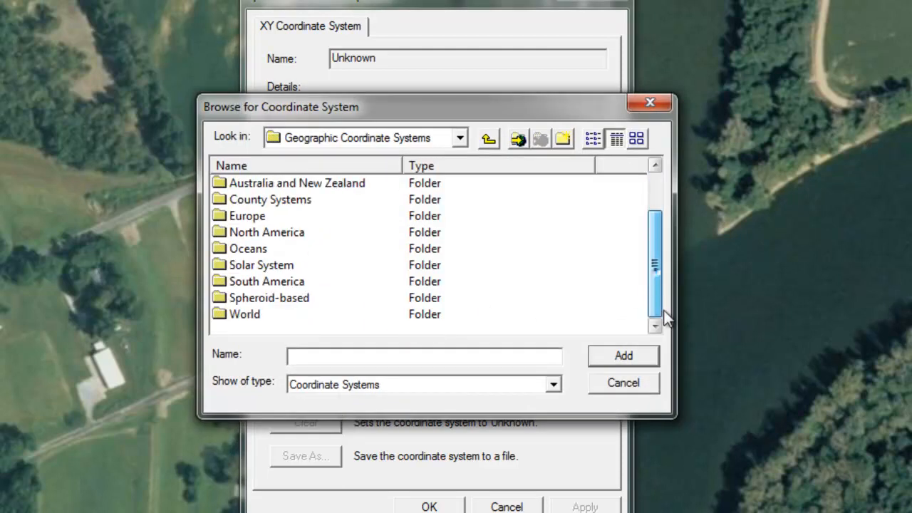
double_click(258, 315)
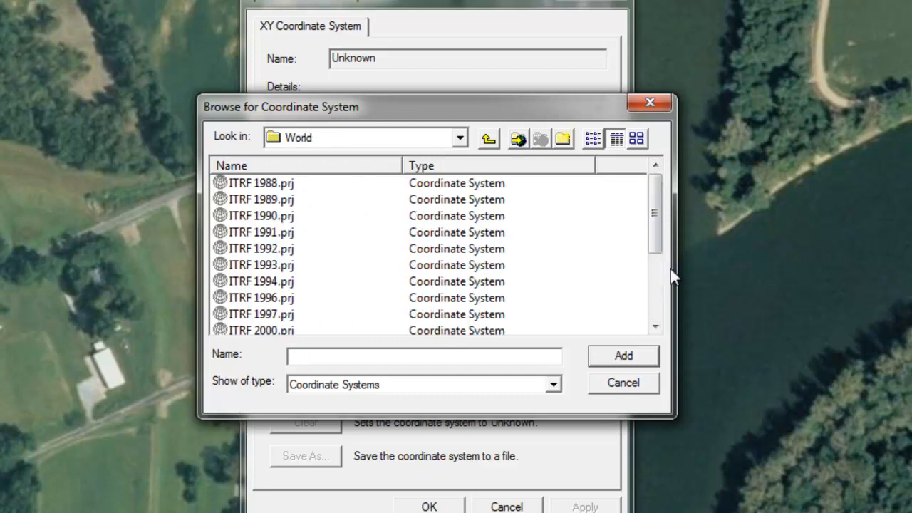
left_click_drag(662, 250, 657, 315)
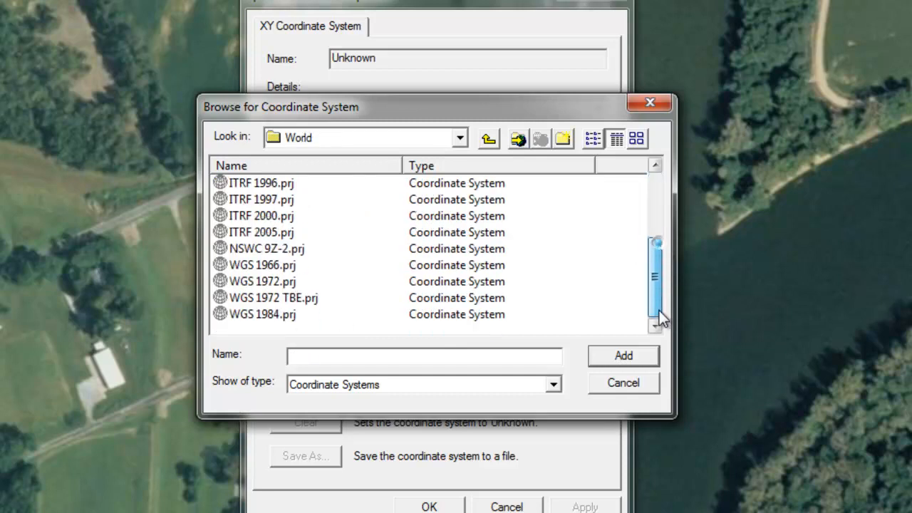
left_click(242, 315)
left_click(623, 355)
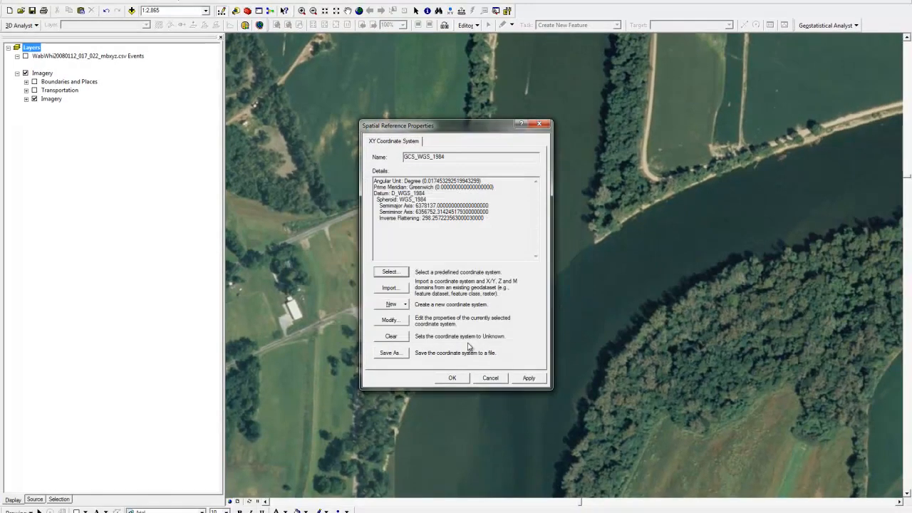
left_click(456, 378)
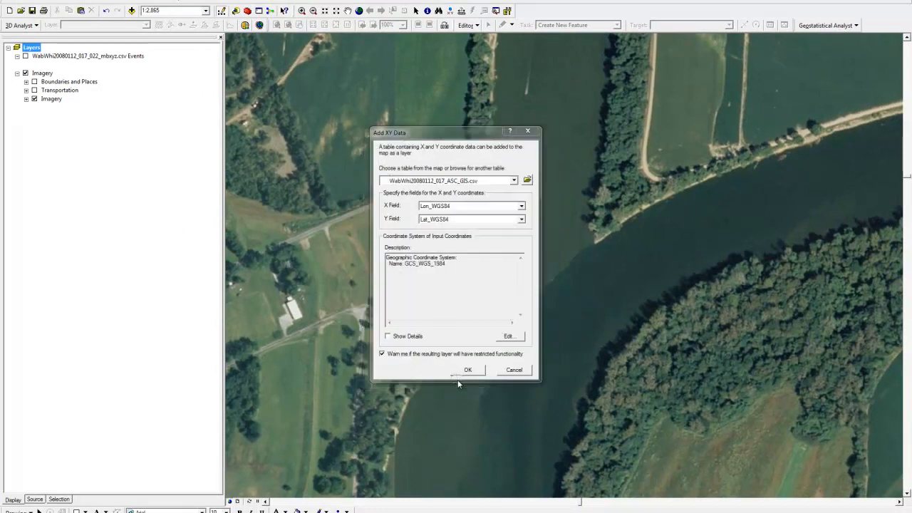
left_click(473, 371)
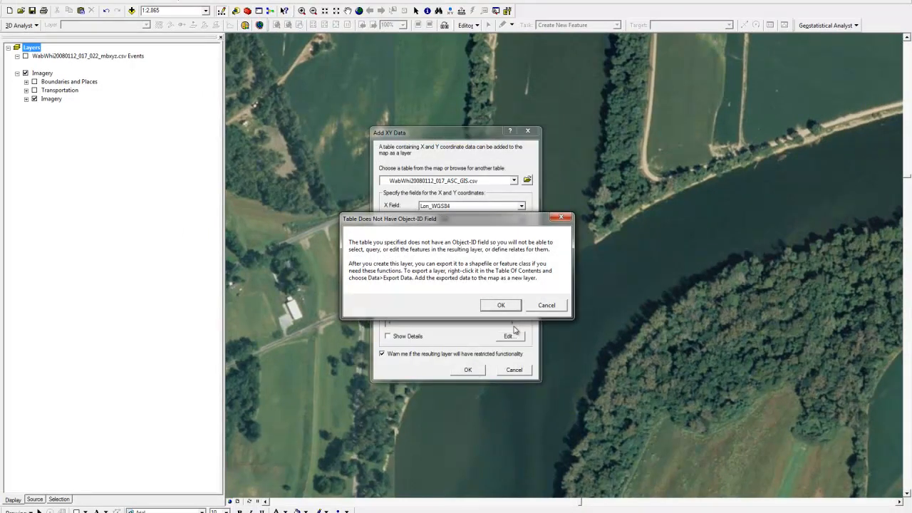
left_click(501, 305)
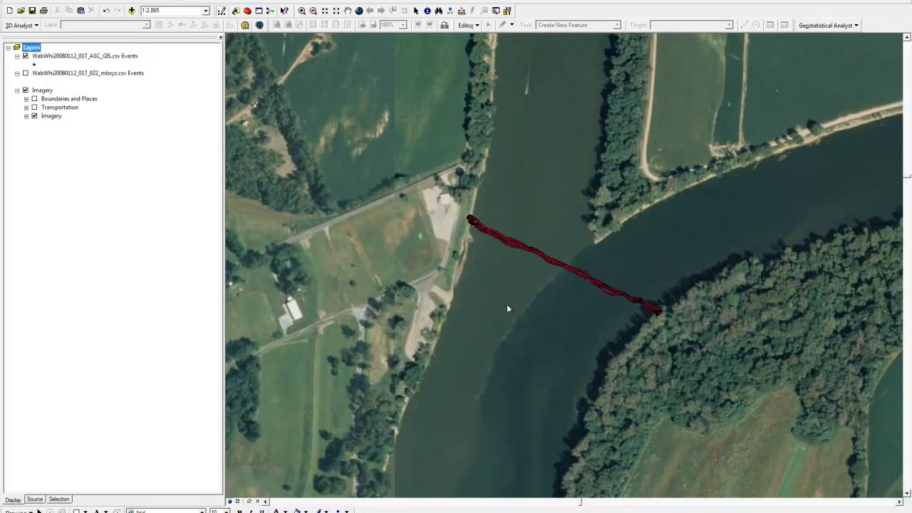
Examine the attribute table of the WabWhi20080112_017_ASC_GIS.csv Events layer, and close it.
left_click(91, 59)
right_click(91, 60)
left_click(118, 86)
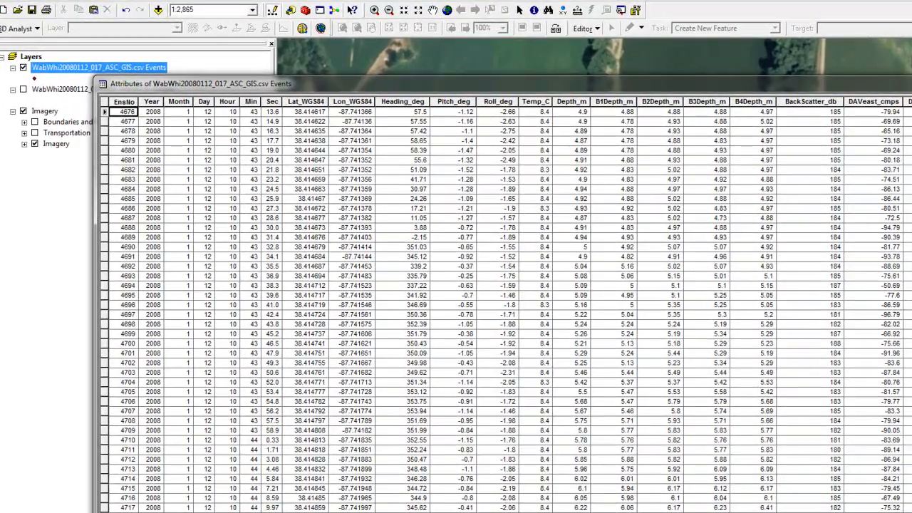
left_click(889, 69)
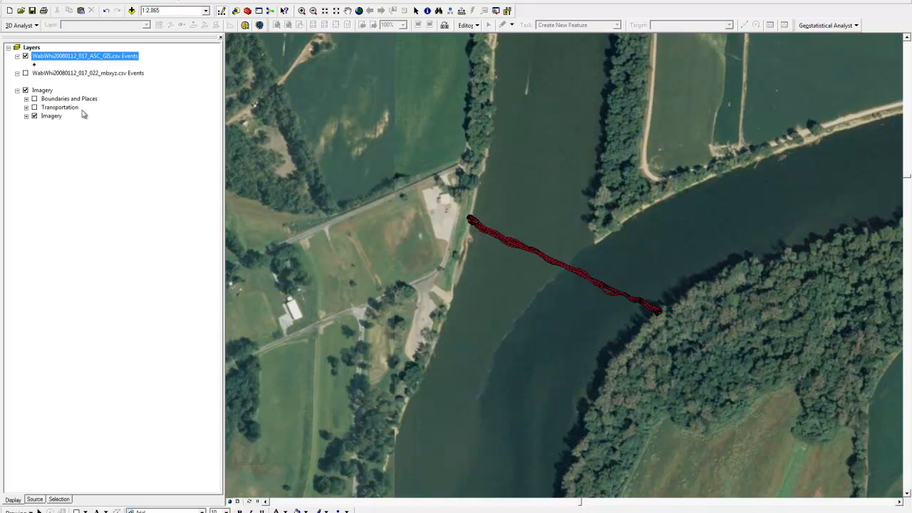
right_click(99, 57)
left_click(130, 86)
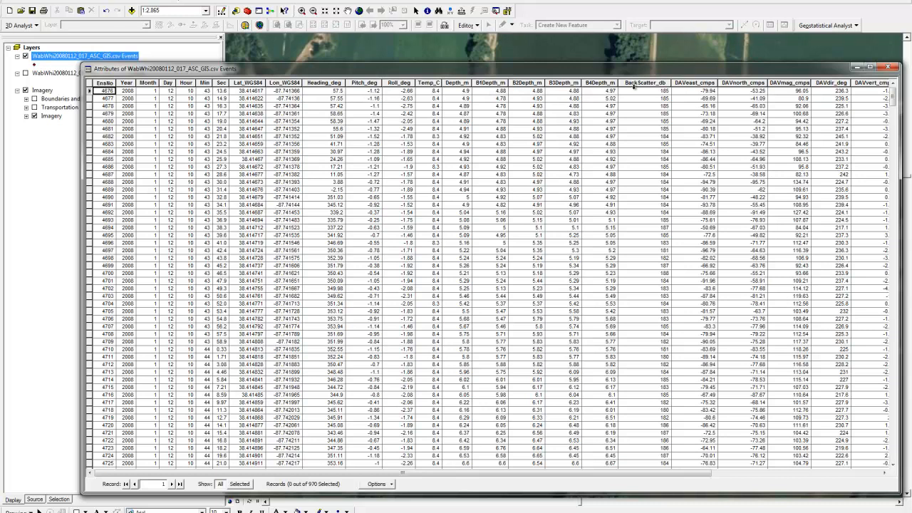
left_click(889, 68)
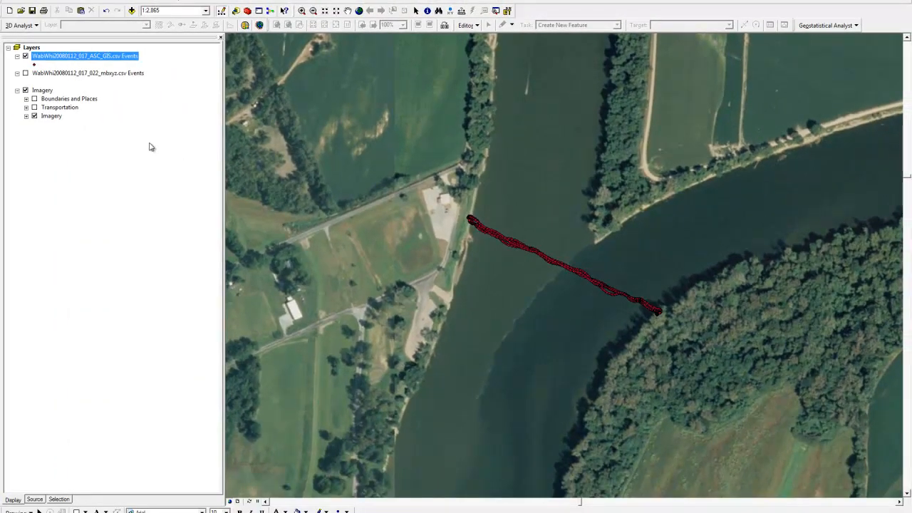
Display the WabWhi20080112_017_022_mbxyz.csv Events layer and compare its points with the ASC_GIS points up close.
left_click(25, 73)
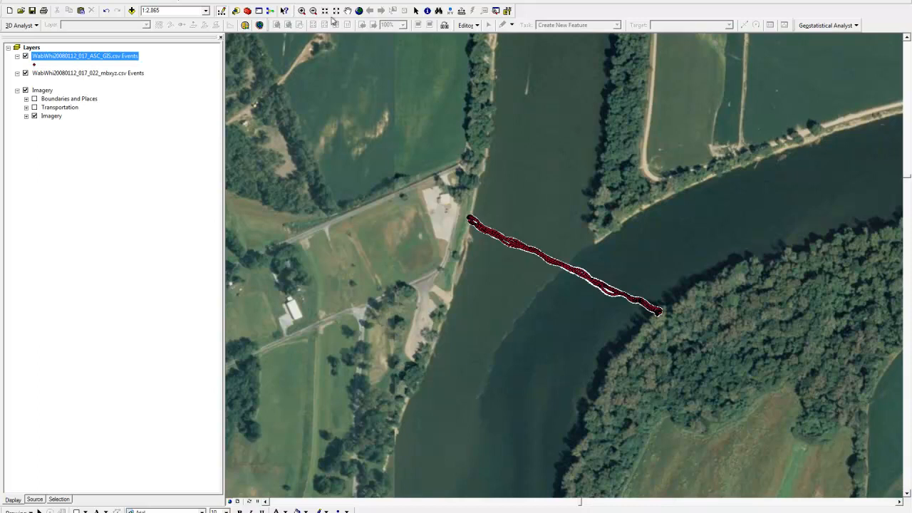
left_click(302, 11)
left_click(582, 252)
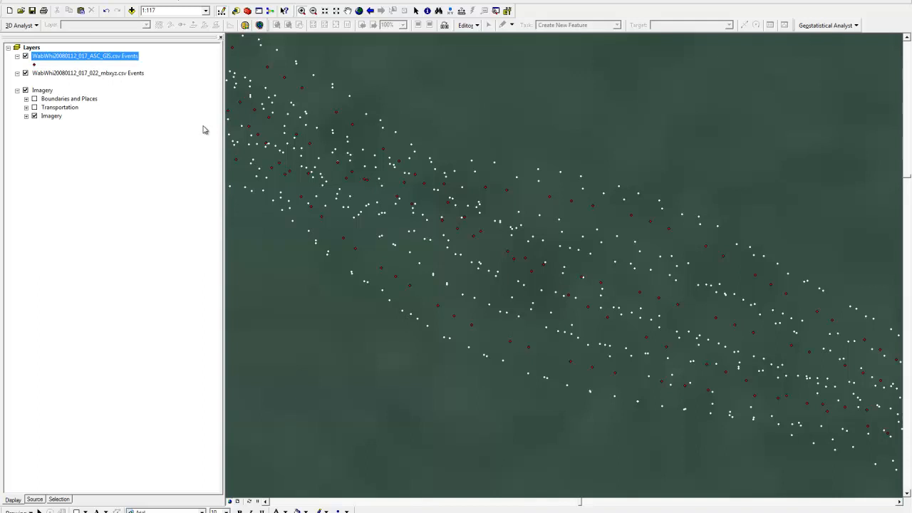
Examine the attribute table of the WabWhi20080112_017_022_mbxyz.csv Events layer, close it, and return to the previous map extent.
right_click(91, 74)
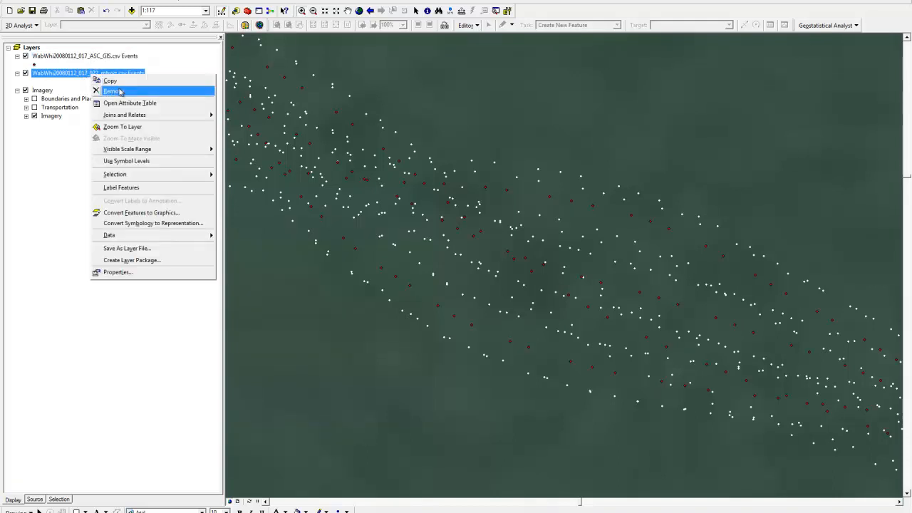
left_click(127, 103)
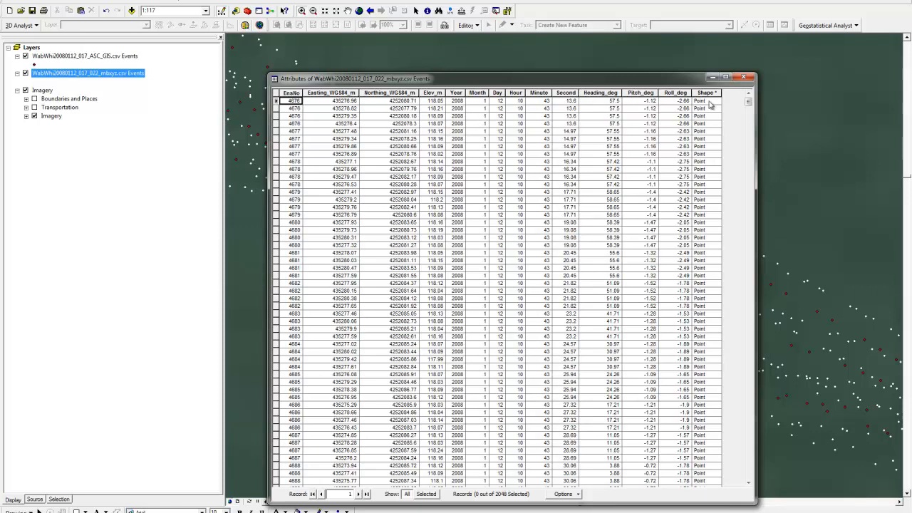
left_click(742, 78)
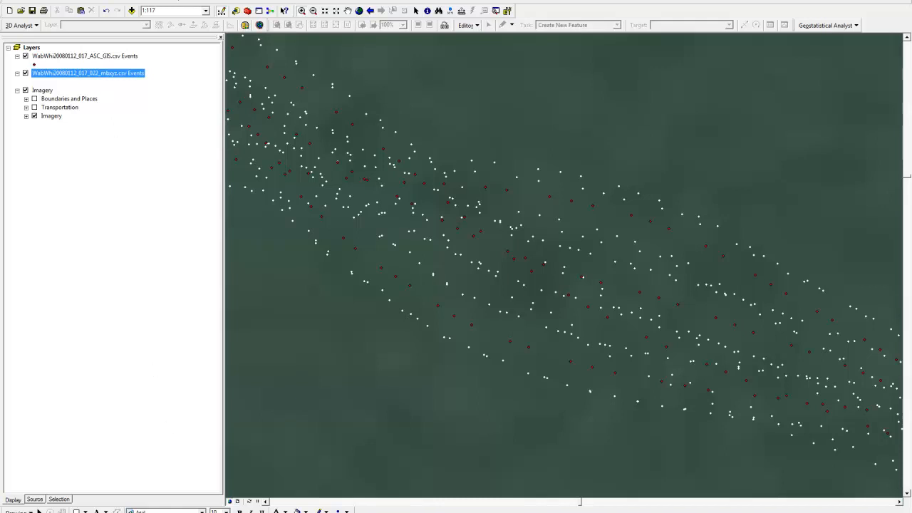
left_click(370, 11)
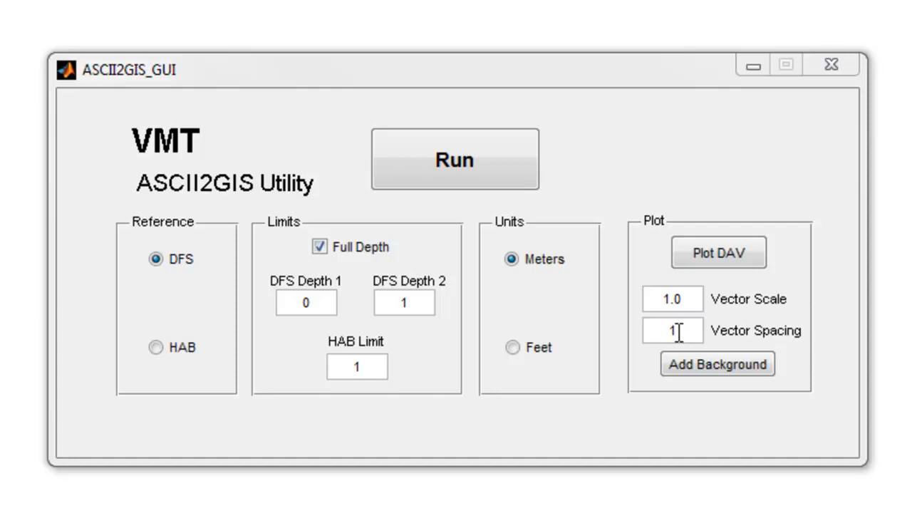
In VMT's ASCII2GIS utility, set the vector scale to 2 and plot the depth-averaged velocities.
left_click(668, 300)
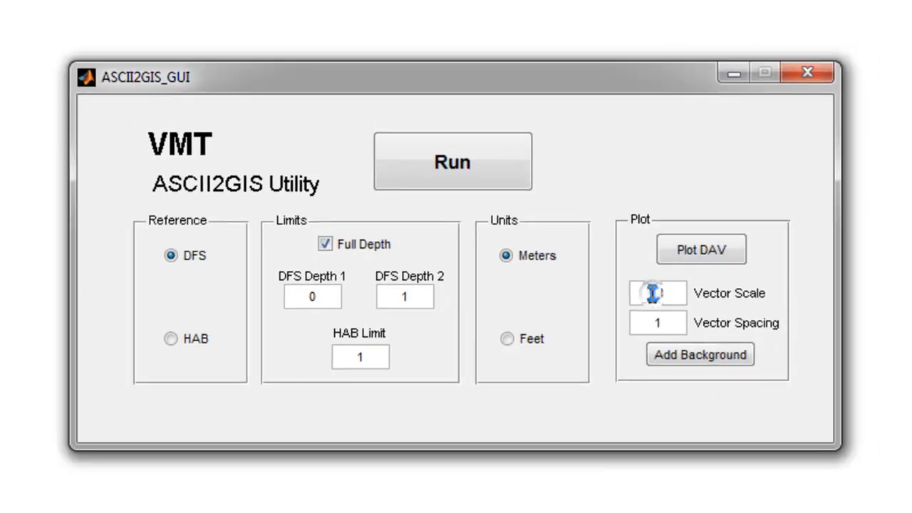
type("2")
left_click(693, 248)
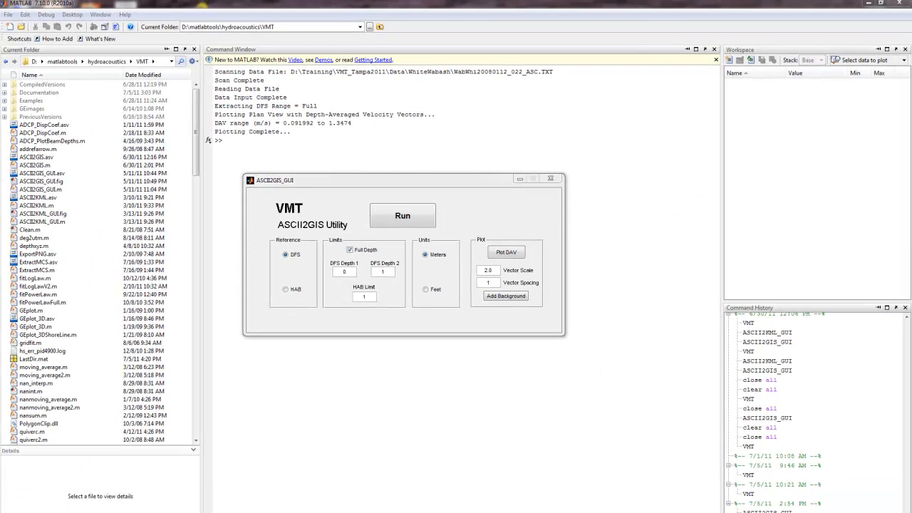
Arrange the velocity figure and the ASCII2GIS utility window so that both are visible.
left_click_drag(773, 20, 355, 20)
left_click_drag(492, 188, 485, 369)
left_click_drag(481, 246, 718, 339)
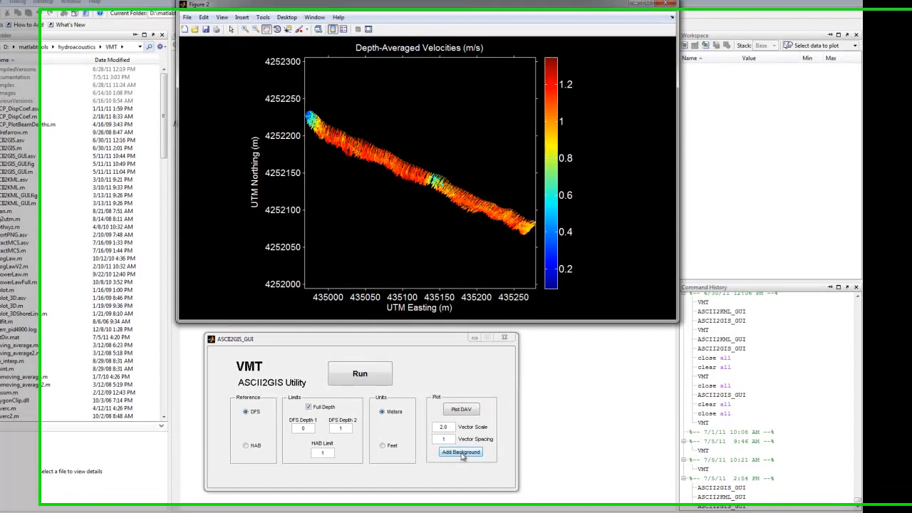
Add WhiteWabashAerial as the only background image of the velocity plot and inspect the vectors along the transect.
left_click(460, 453)
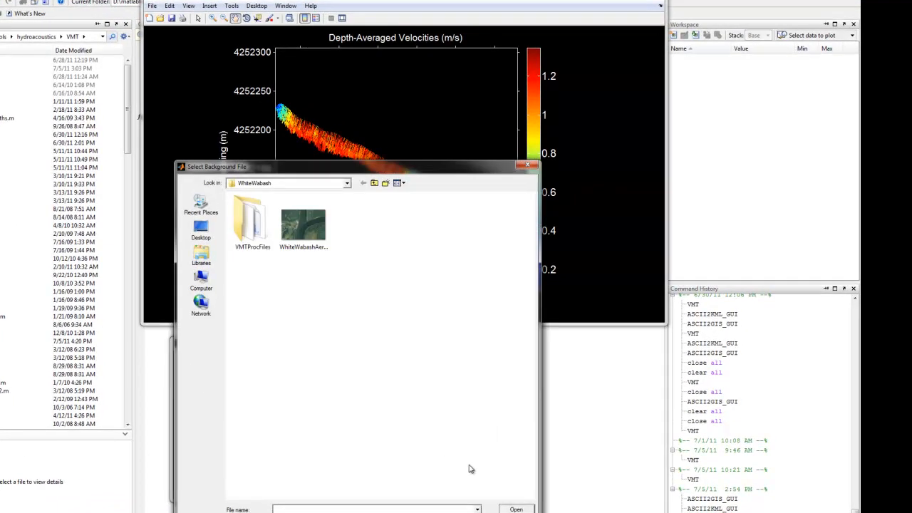
left_click(302, 240)
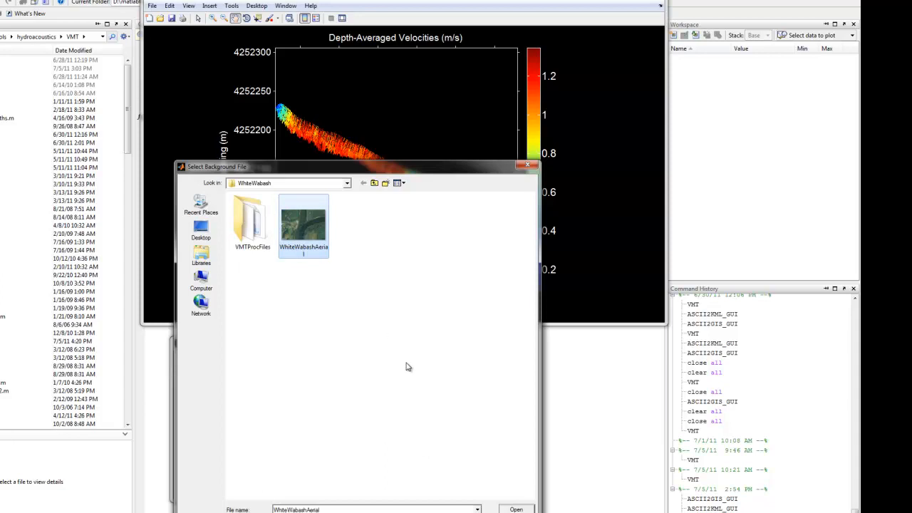
left_click(515, 509)
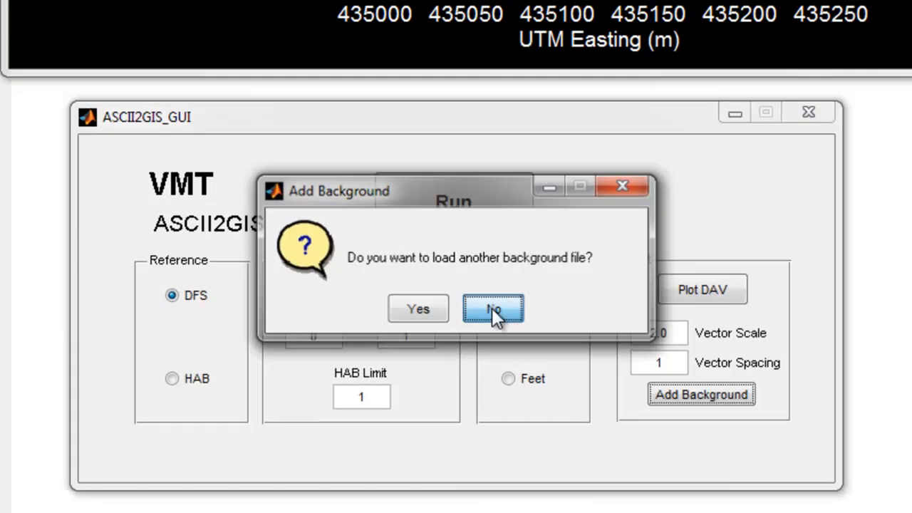
left_click(491, 307)
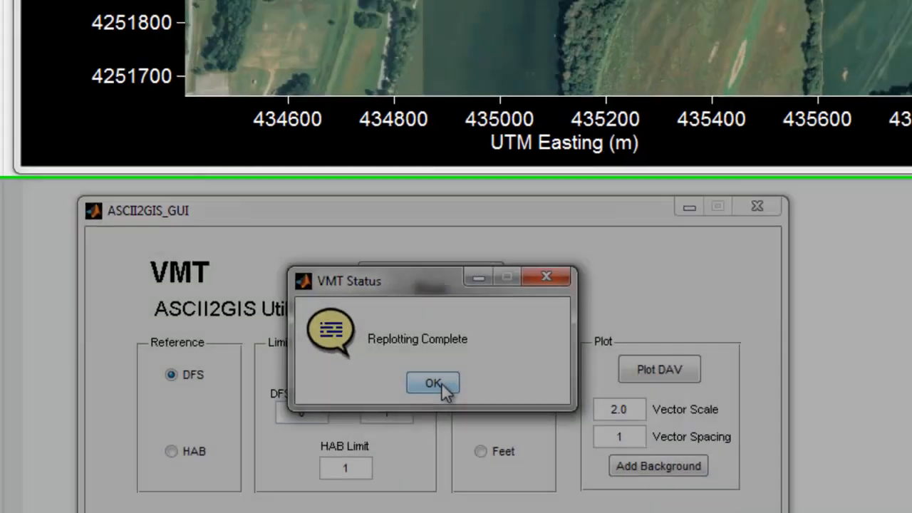
left_click(466, 305)
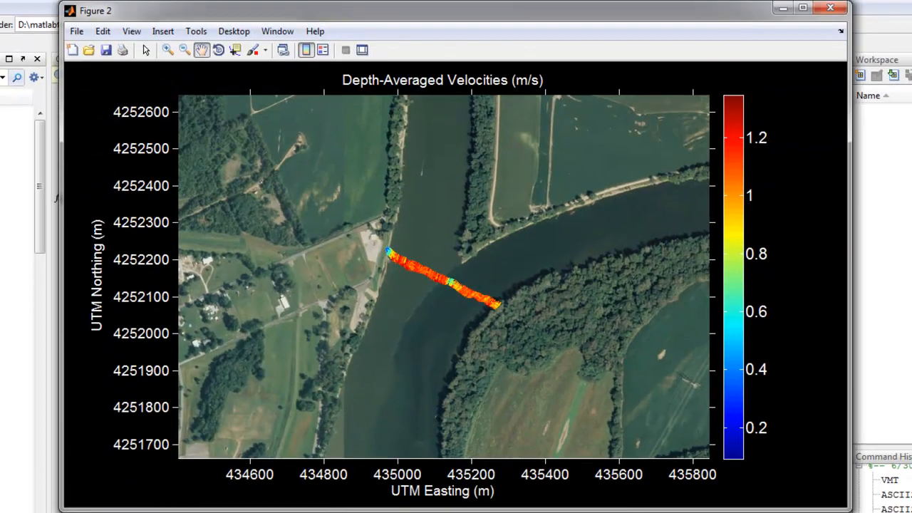
left_click(167, 49)
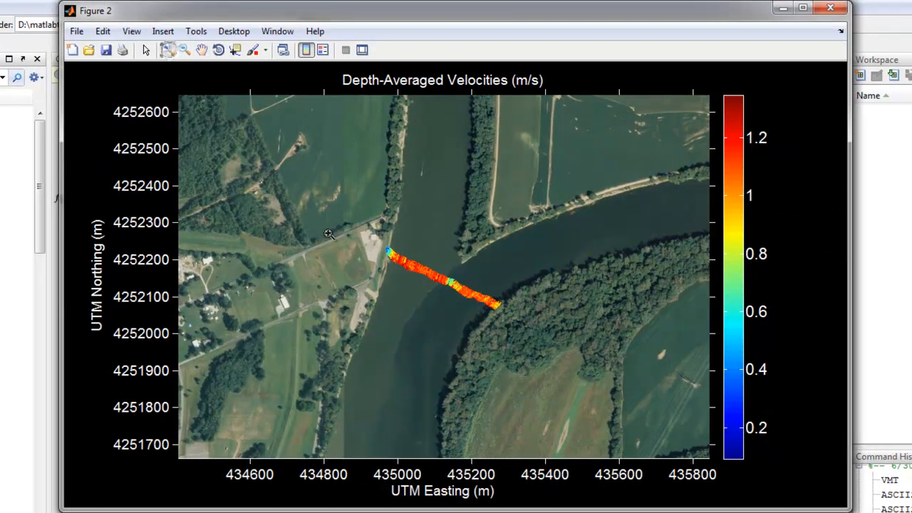
left_click_drag(338, 218, 526, 333)
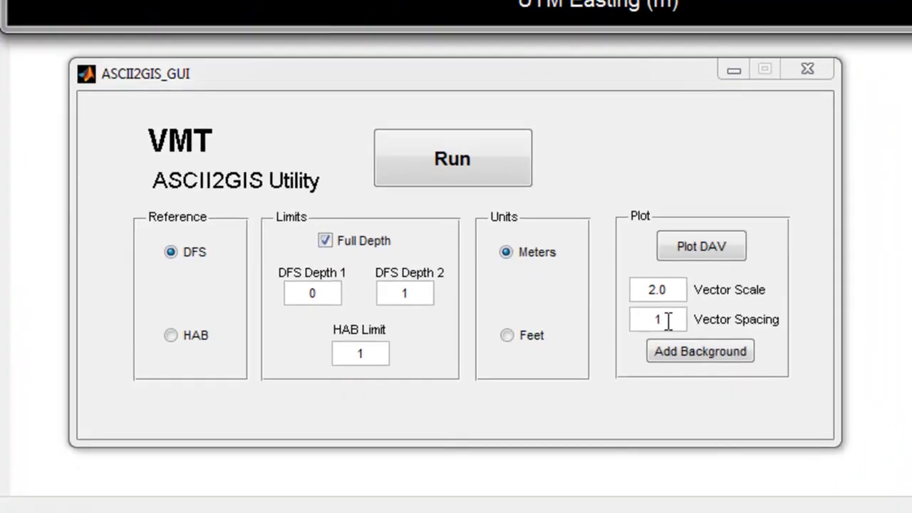
Replot the depth-averaged velocities with a vector spacing of 5 over the WhiteWabashAerial background.
double_click(649, 320)
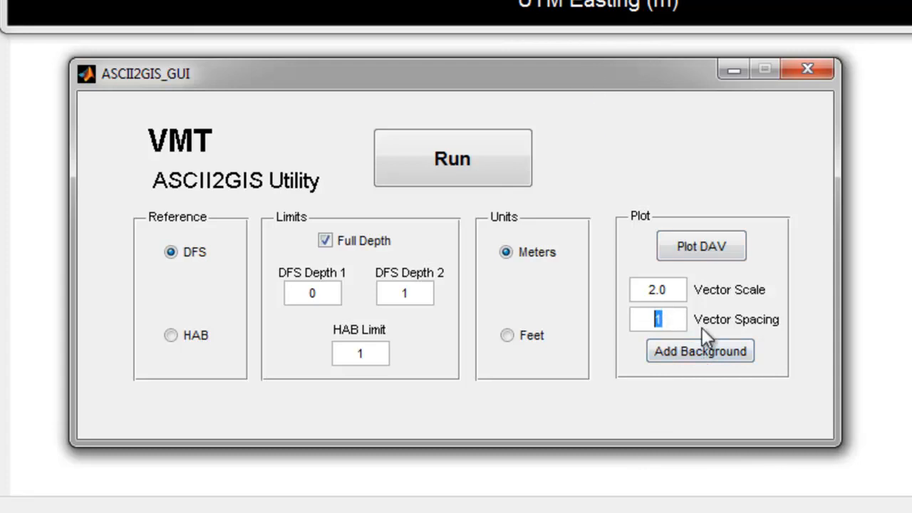
type("5")
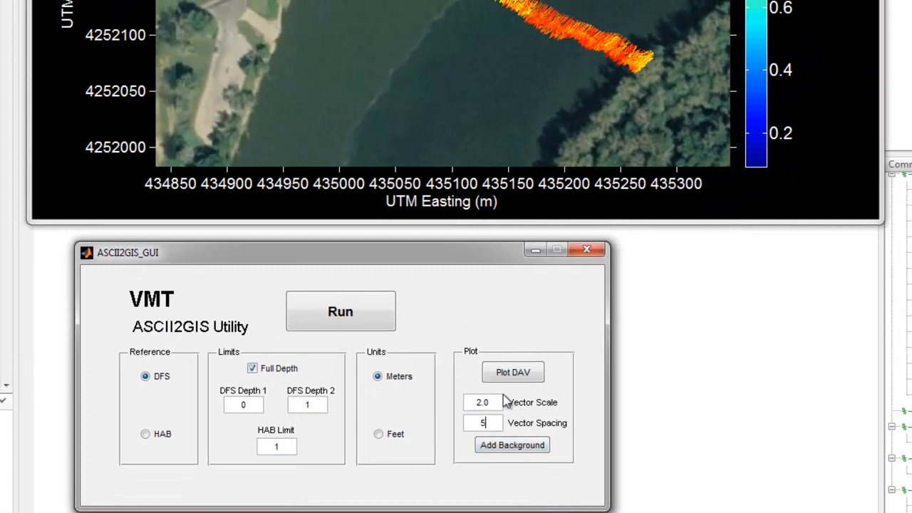
left_click(513, 372)
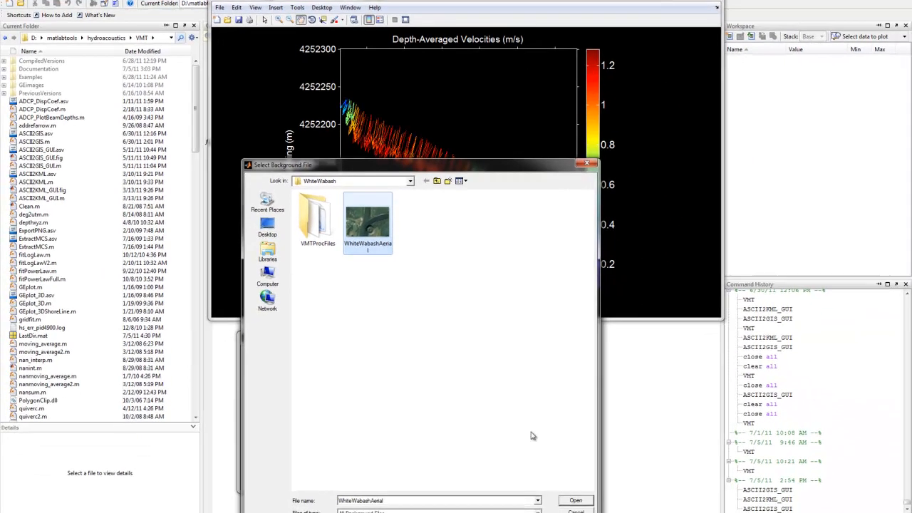
left_click(576, 500)
left_click(416, 416)
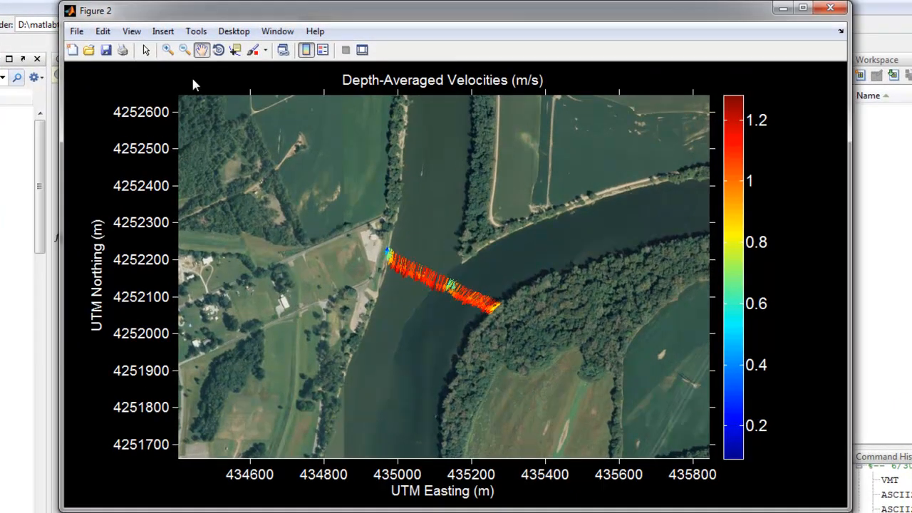
Frame the velocity figure on the river transect and start saving the figure to a file.
left_click(167, 49)
left_click_drag(372, 230, 504, 311)
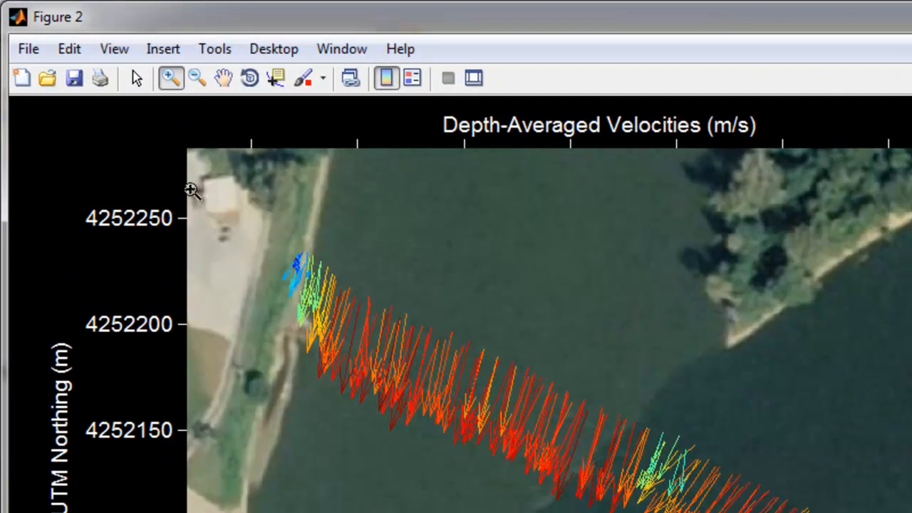
left_click(30, 56)
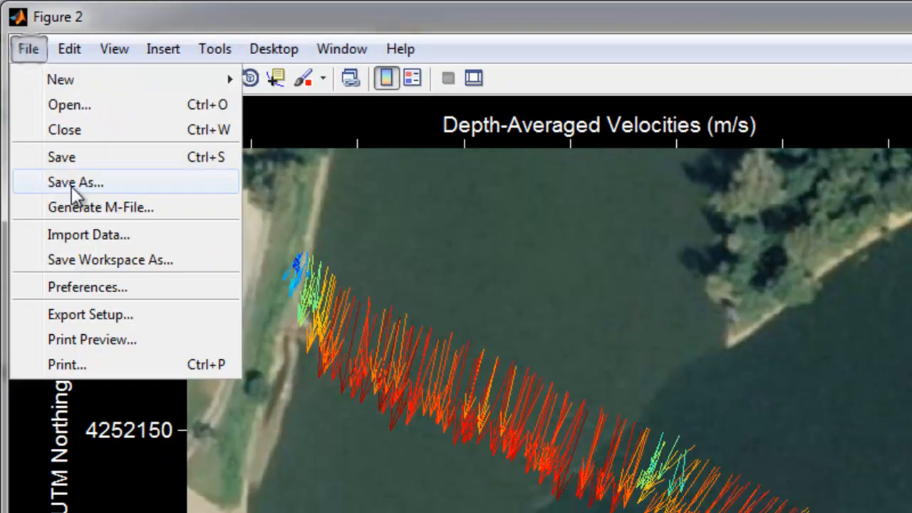